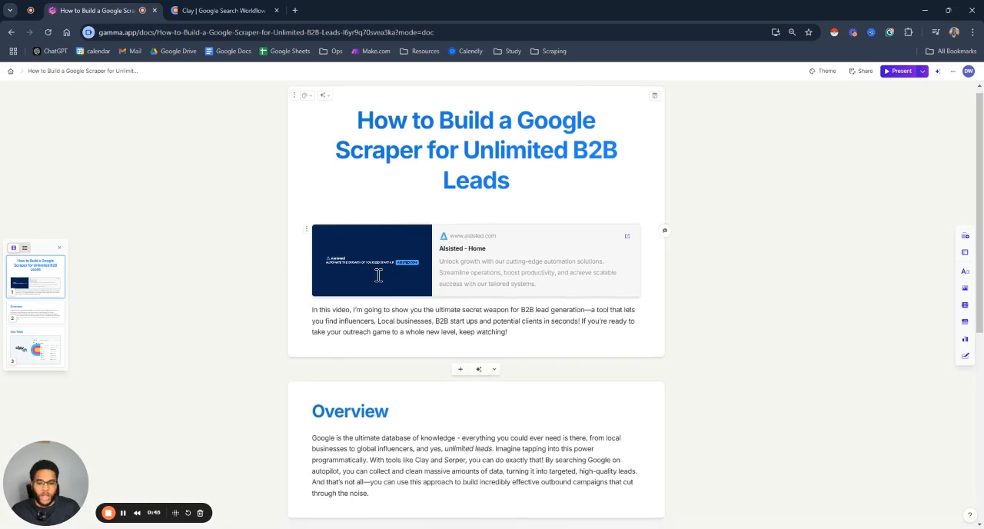
Step: Review the presentation's Overview section on using Google search for B2B leads
{"action": "scroll", "coordinate": [380, 278], "scroll_direction": "down", "scroll_amount": 2}
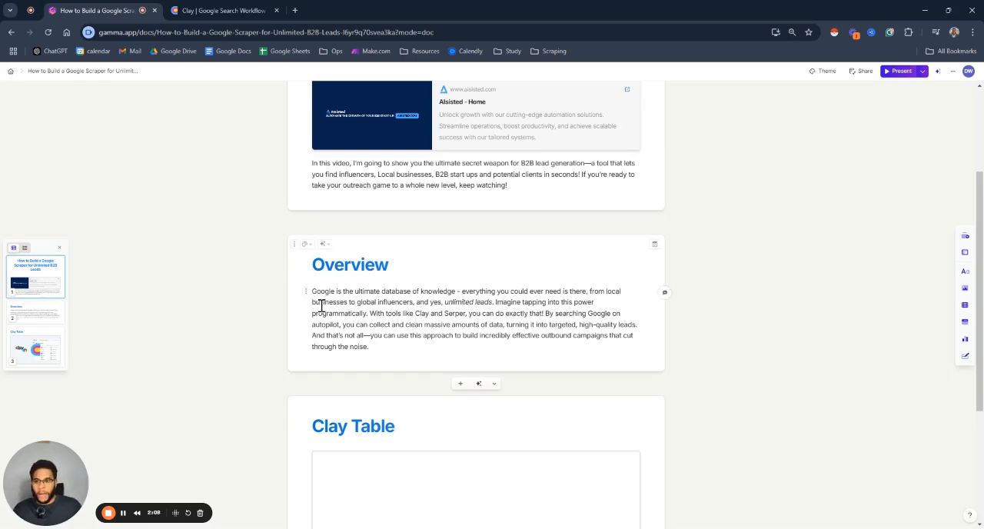
{"action": "left_click", "coordinate": [123, 514]}
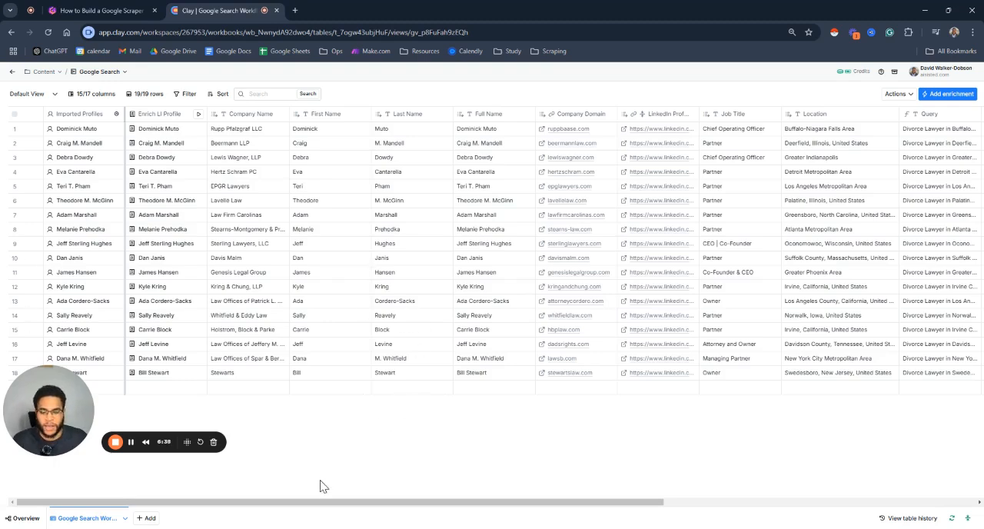
Step: Switch to the Google Search table in Clay and widen the Query column to show each full query
{"action": "left_click_drag", "start_coordinate": [310, 501], "coordinate": [488, 483]}
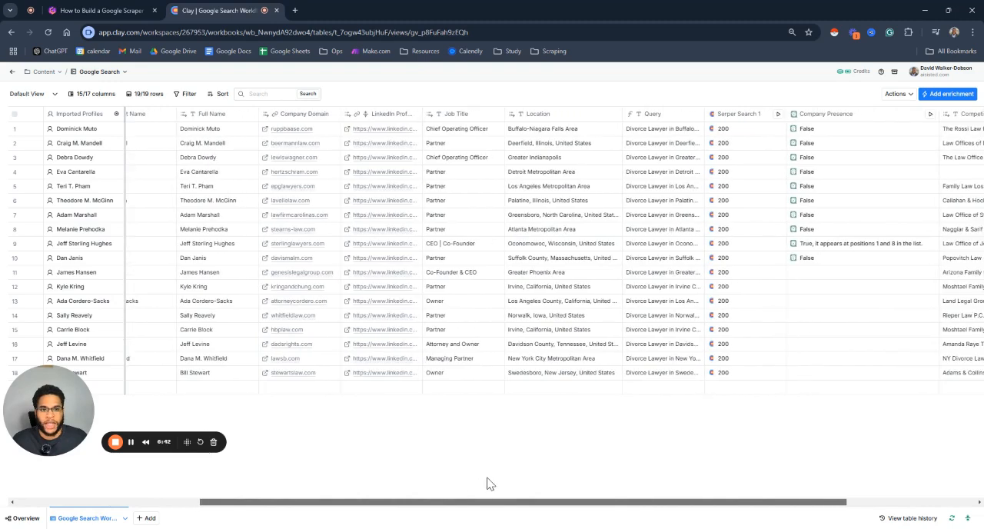
{"action": "left_click_drag", "start_coordinate": [701, 115], "coordinate": [810, 113]}
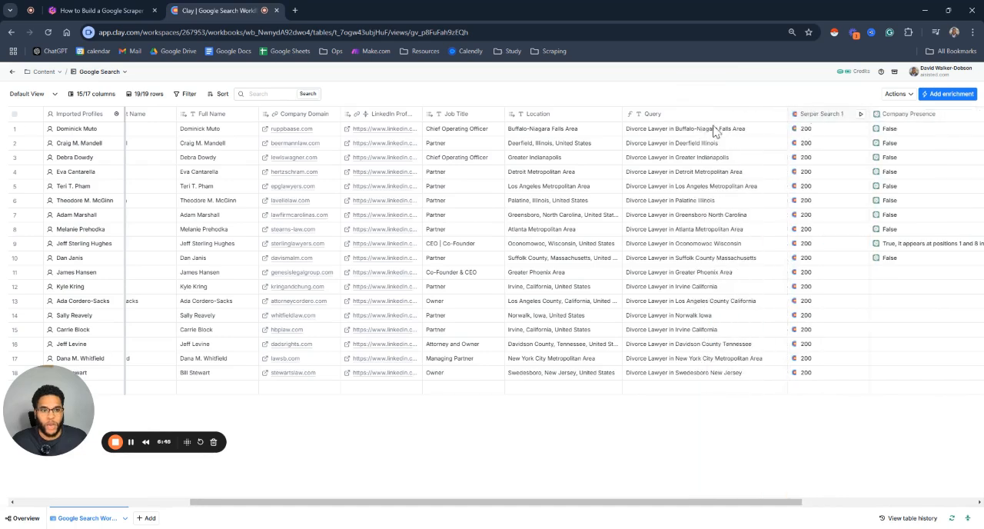
Step: Open the Query column's settings to review its formula, and close them without changes
{"action": "left_click", "coordinate": [662, 117]}
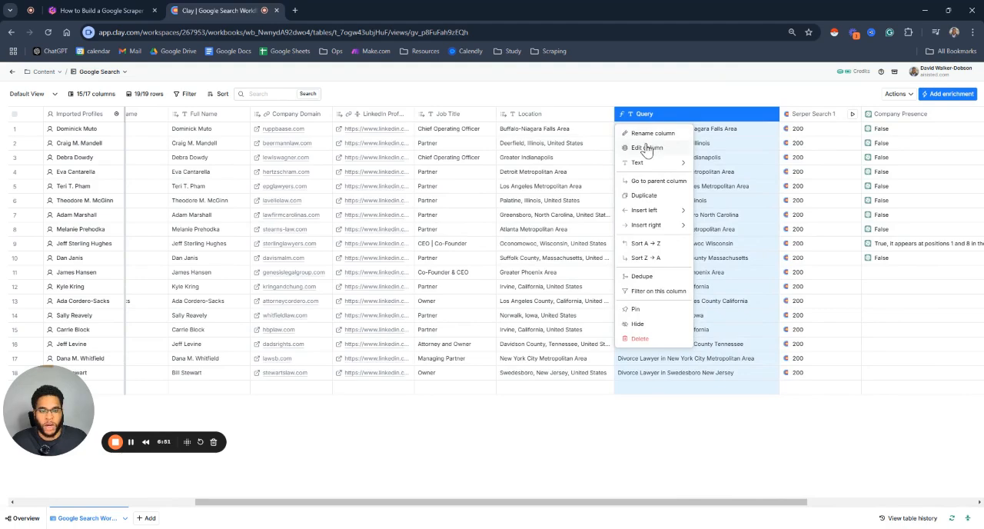
{"action": "left_click", "coordinate": [646, 148]}
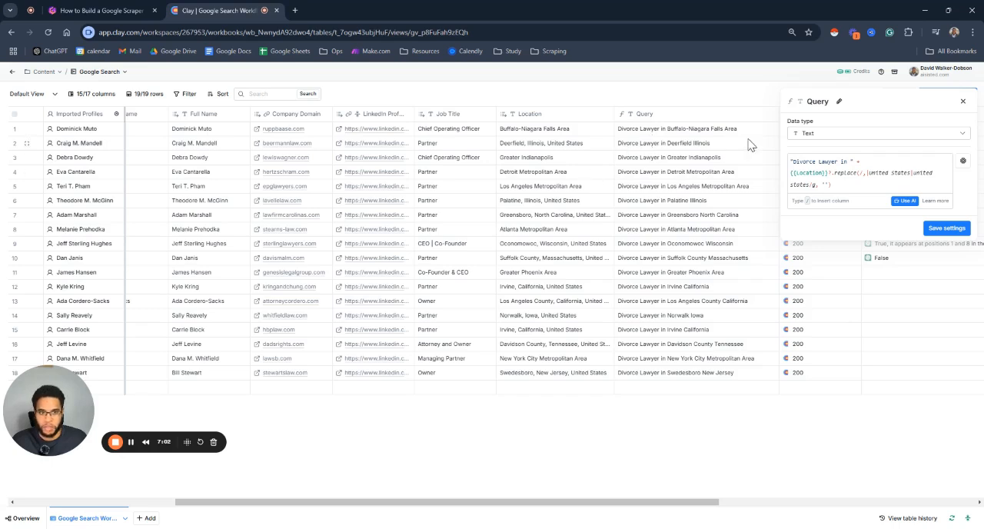
{"action": "left_click", "coordinate": [964, 103]}
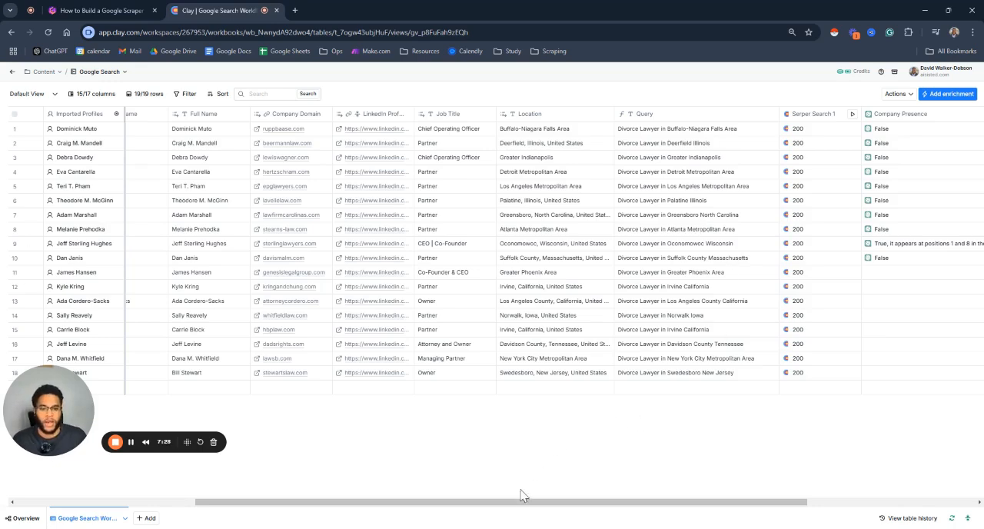
{"action": "left_click_drag", "start_coordinate": [523, 504], "coordinate": [582, 488]}
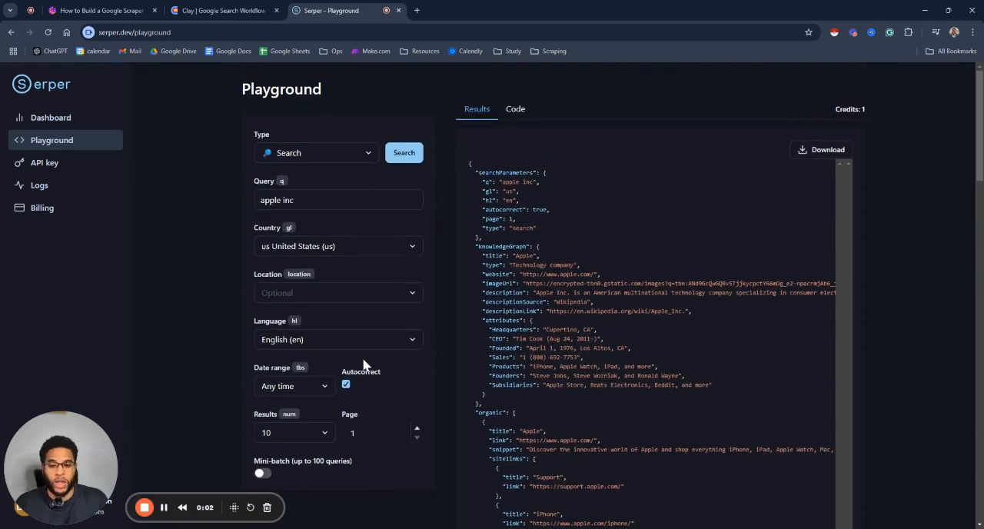
Step: Switch to the Serper playground and examine the available search types without choosing another
{"action": "left_click", "coordinate": [315, 158]}
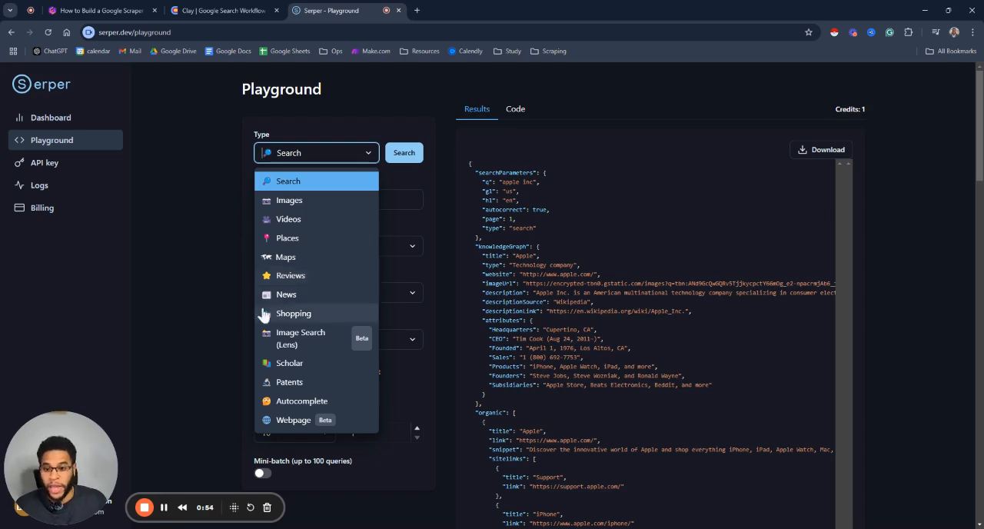
{"action": "left_click", "coordinate": [215, 266]}
Step: Set the number of results for the Serper playground search to 100
{"action": "left_click", "coordinate": [283, 433]}
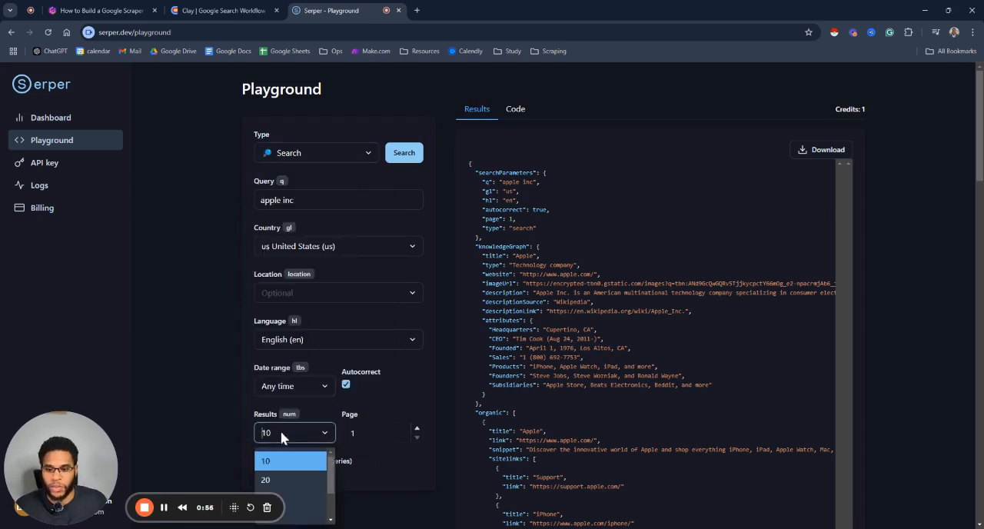
{"action": "scroll", "coordinate": [303, 488], "scroll_direction": "down", "scroll_amount": 1}
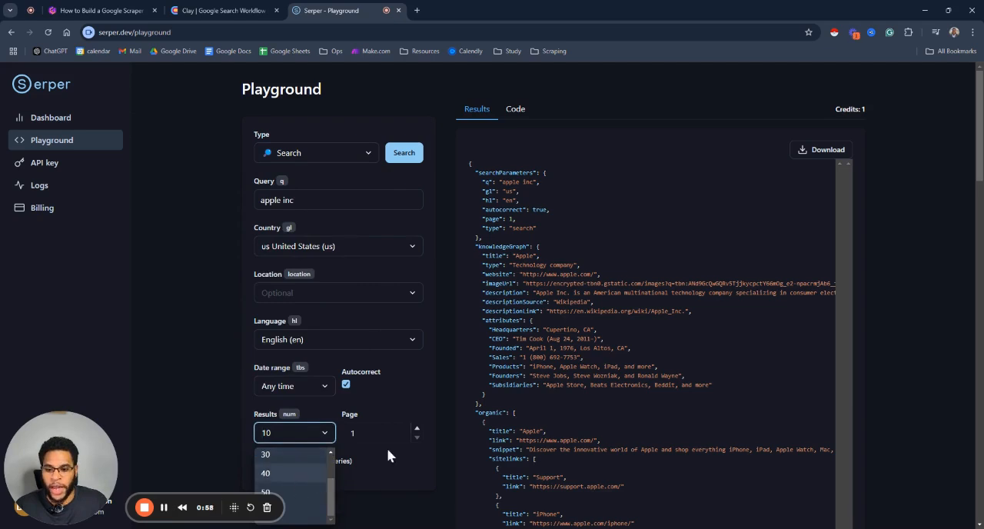
{"action": "scroll", "coordinate": [390, 454], "scroll_direction": "down", "scroll_amount": 1}
{"action": "left_click", "coordinate": [282, 407]}
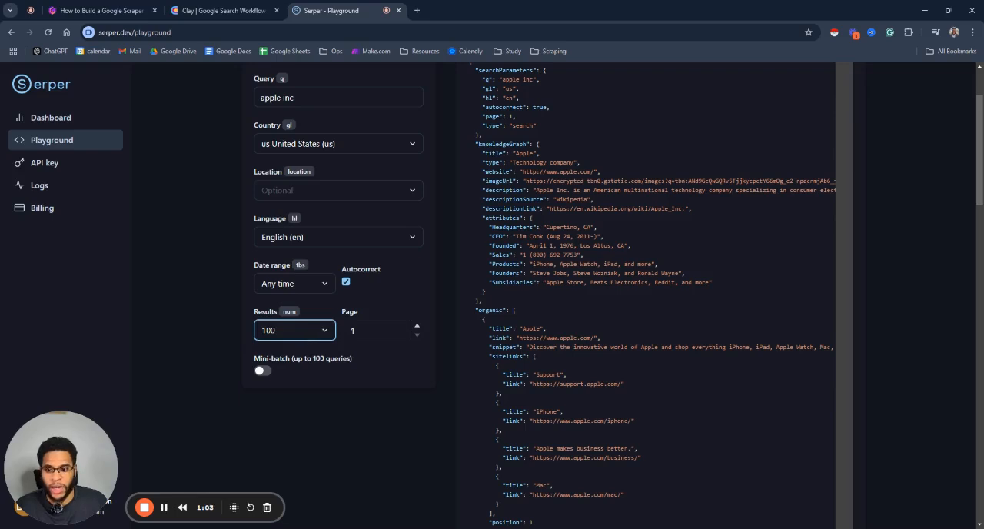
{"action": "scroll", "coordinate": [319, 286], "scroll_direction": "up", "scroll_amount": 1}
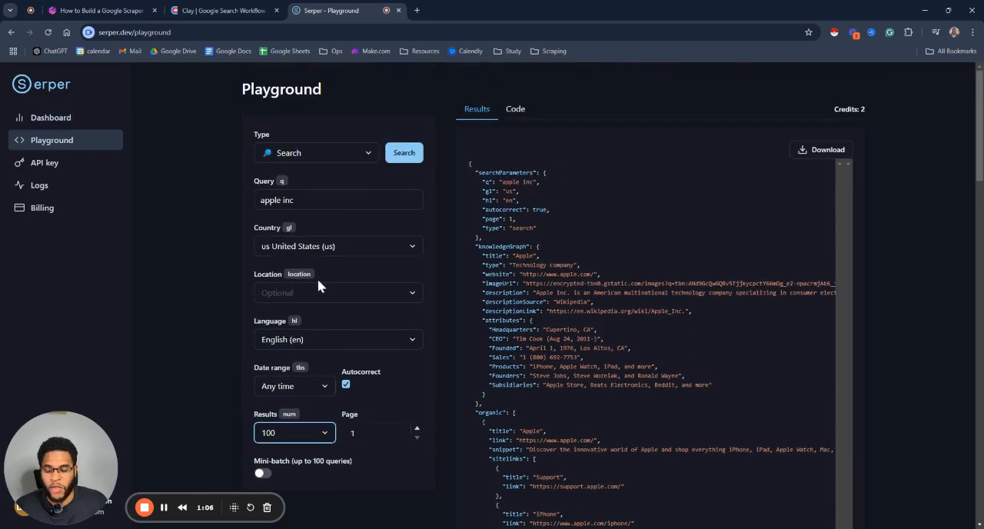
Step: Examine the optional location choices for the Serper search without selecting one
{"action": "scroll", "coordinate": [314, 281], "scroll_direction": "down", "scroll_amount": 1}
{"action": "left_click", "coordinate": [318, 292]}
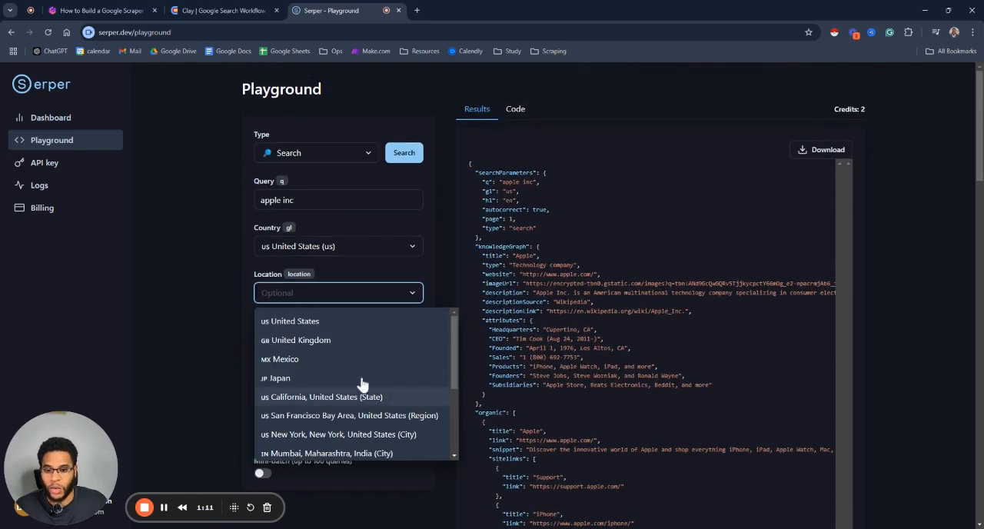
{"action": "left_click", "coordinate": [257, 270]}
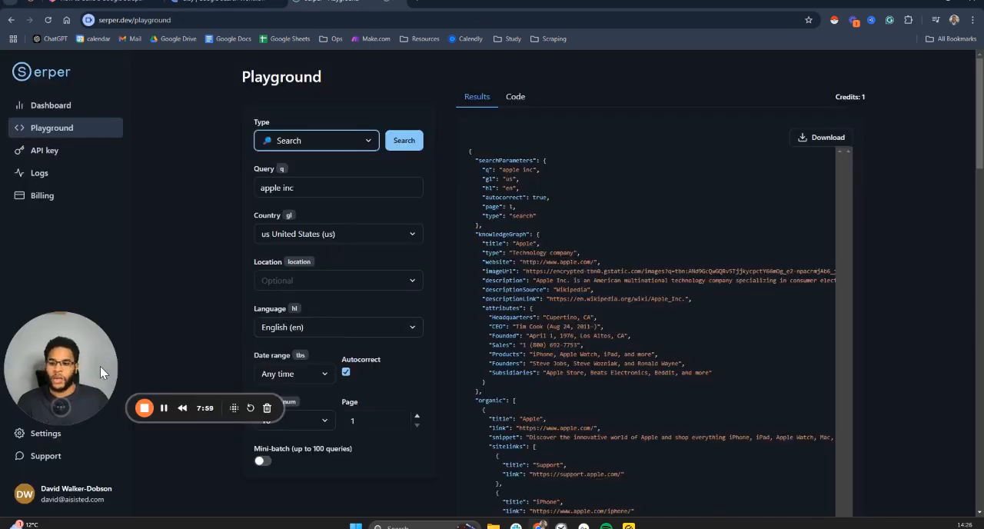
{"action": "left_click_drag", "start_coordinate": [100, 366], "coordinate": [123, 456]}
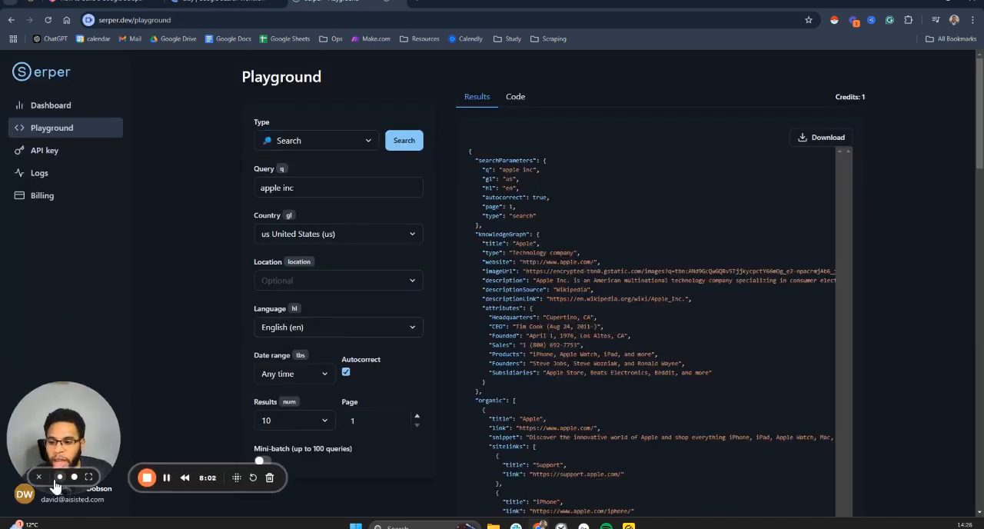
{"action": "left_click", "coordinate": [63, 482]}
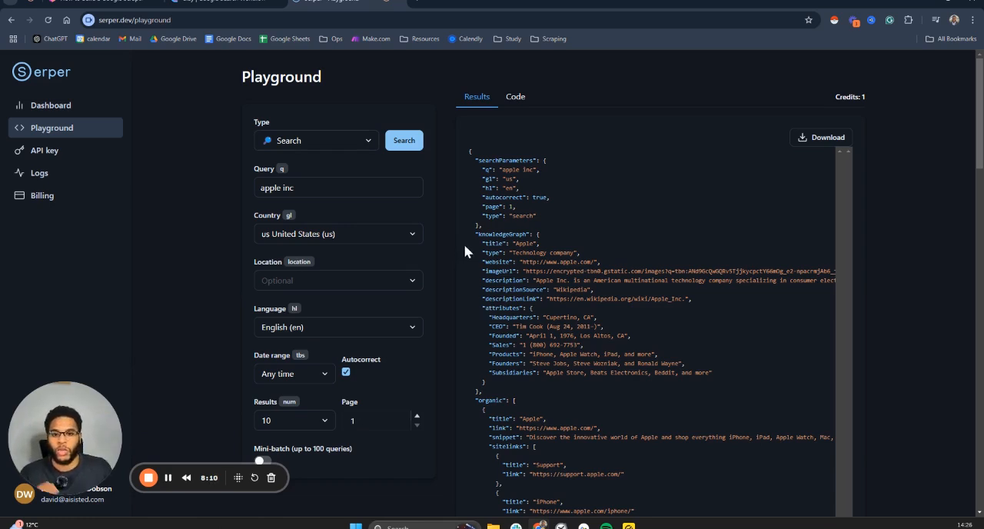
Step: Return to the Clay table and inspect the Organic list and first Places entry in row 1's Serper Search 1 cell details
{"action": "left_click", "coordinate": [233, 3]}
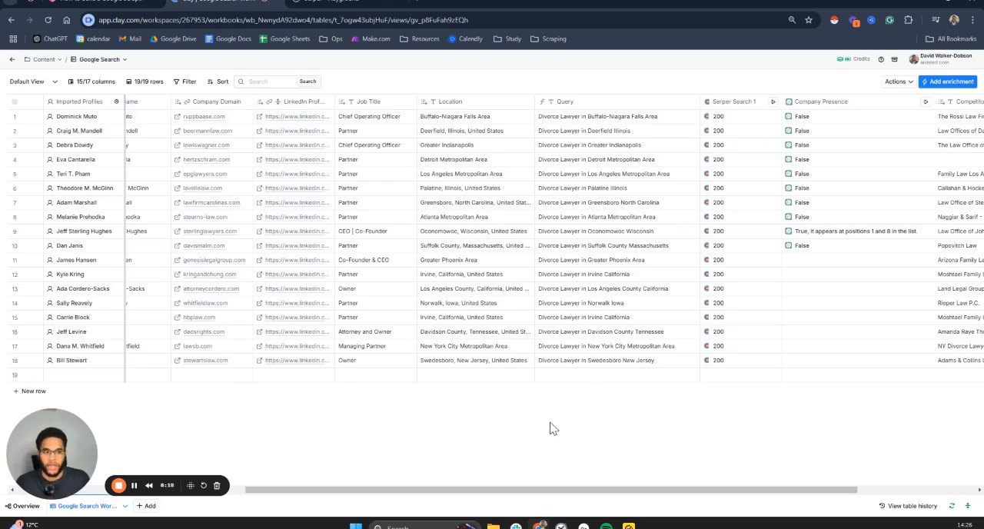
{"action": "left_click_drag", "start_coordinate": [552, 492], "coordinate": [587, 491]}
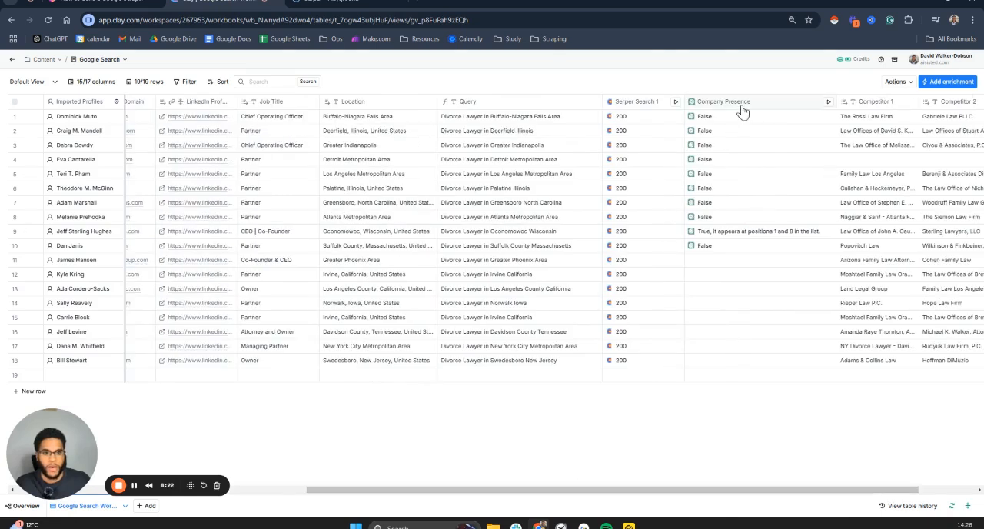
{"action": "left_click", "coordinate": [645, 122]}
{"action": "left_click", "coordinate": [798, 157]}
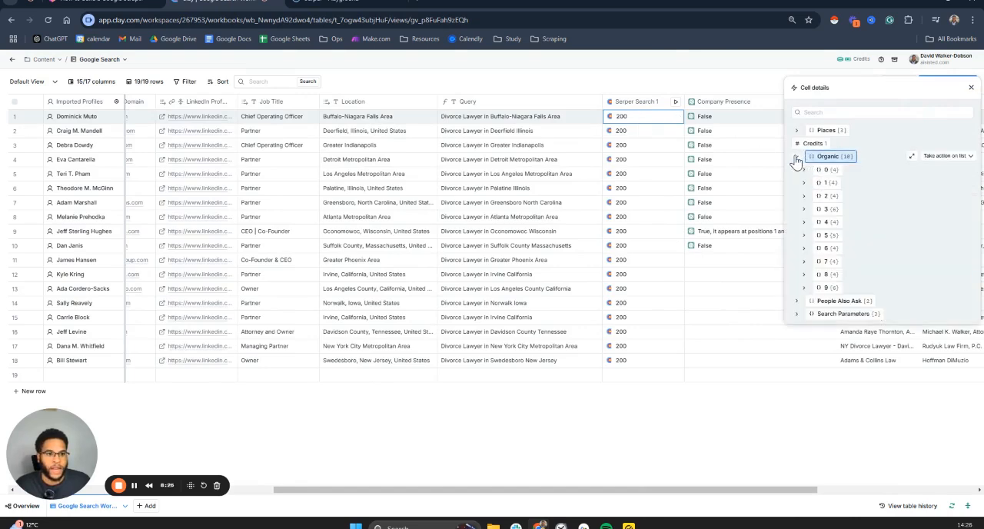
{"action": "left_click", "coordinate": [797, 130]}
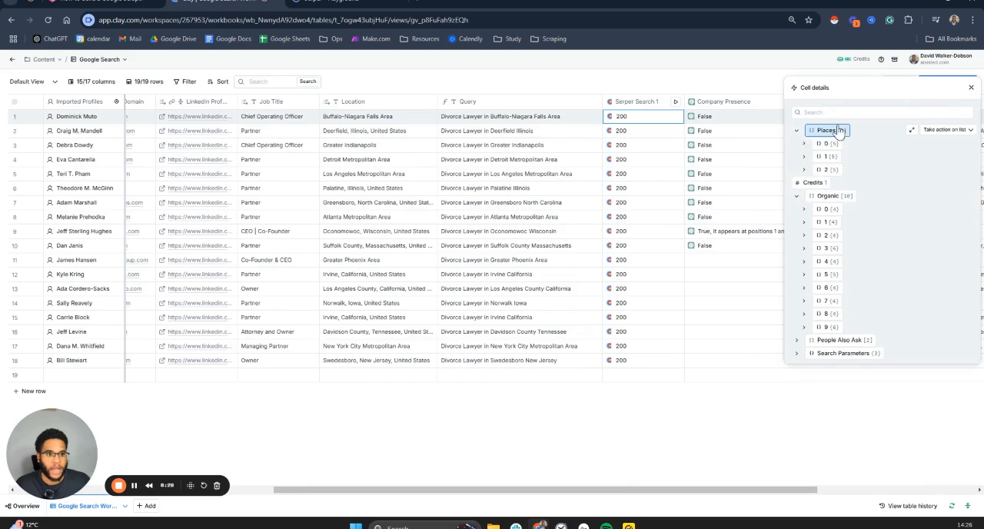
{"action": "left_click", "coordinate": [825, 144]}
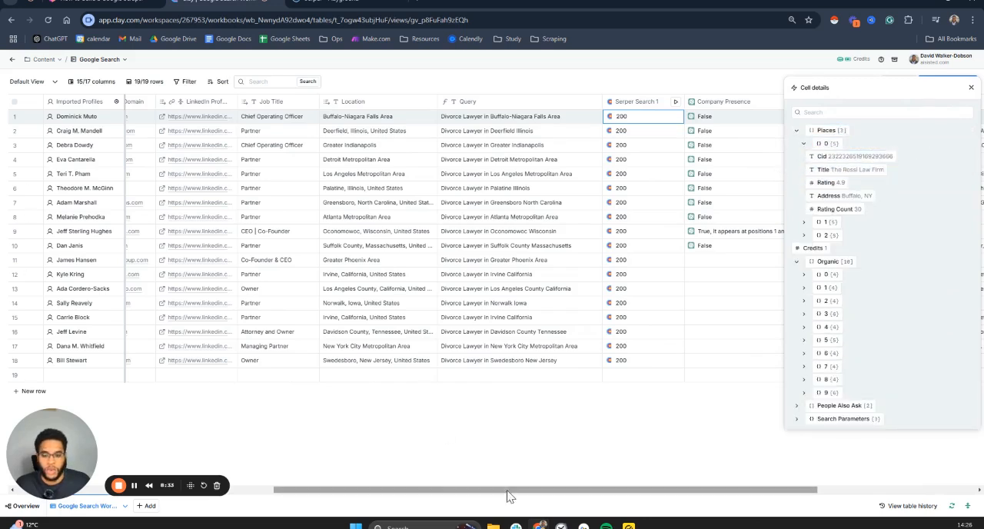
{"action": "mouse_move", "coordinate": [508, 492]}
{"action": "left_mouse_down"}
{"action": "mouse_move", "coordinate": [429, 492]}
{"action": "mouse_move", "coordinate": [511, 492]}
{"action": "left_mouse_up"}
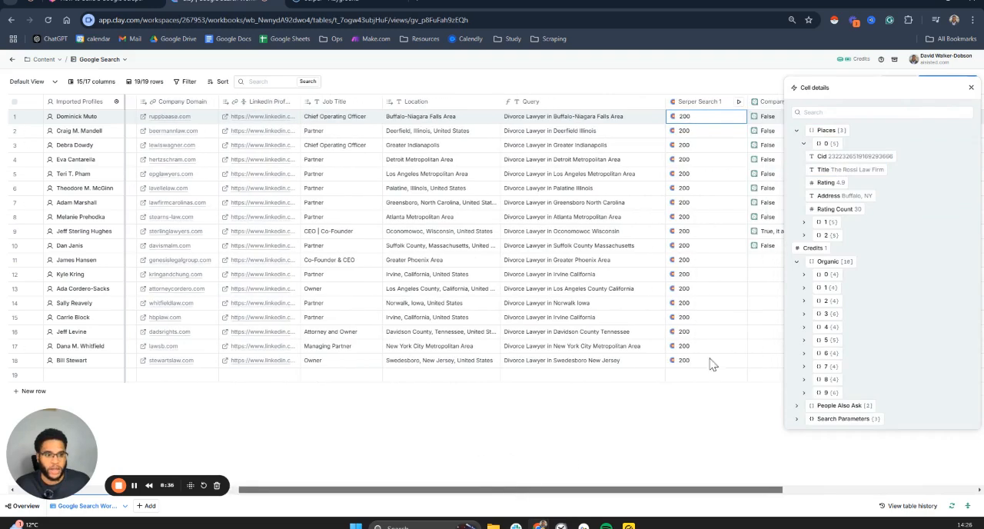
{"action": "left_click", "coordinate": [971, 89]}
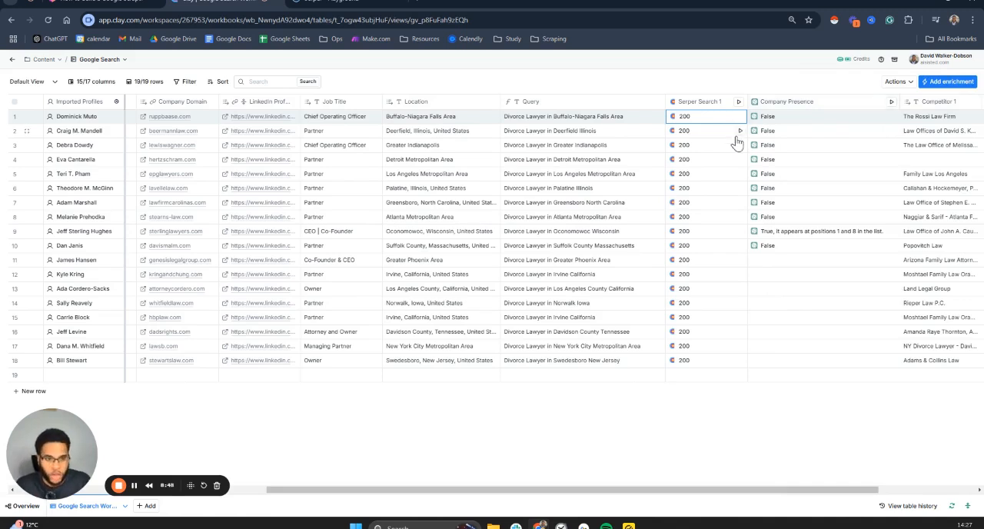
Step: Open the Company Presence column's settings to review its ChatGPT prompt, and close them without changes
{"action": "left_click", "coordinate": [807, 108]}
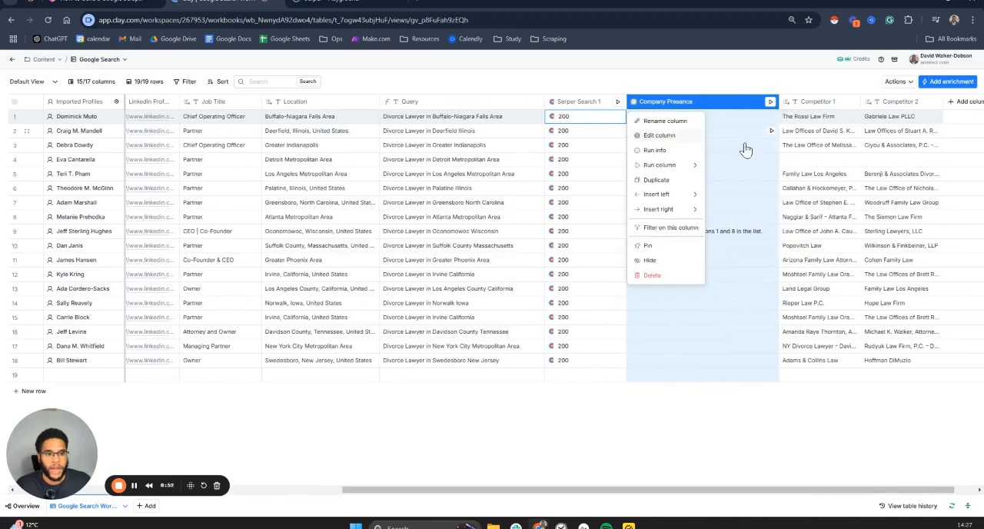
{"action": "left_click", "coordinate": [671, 140]}
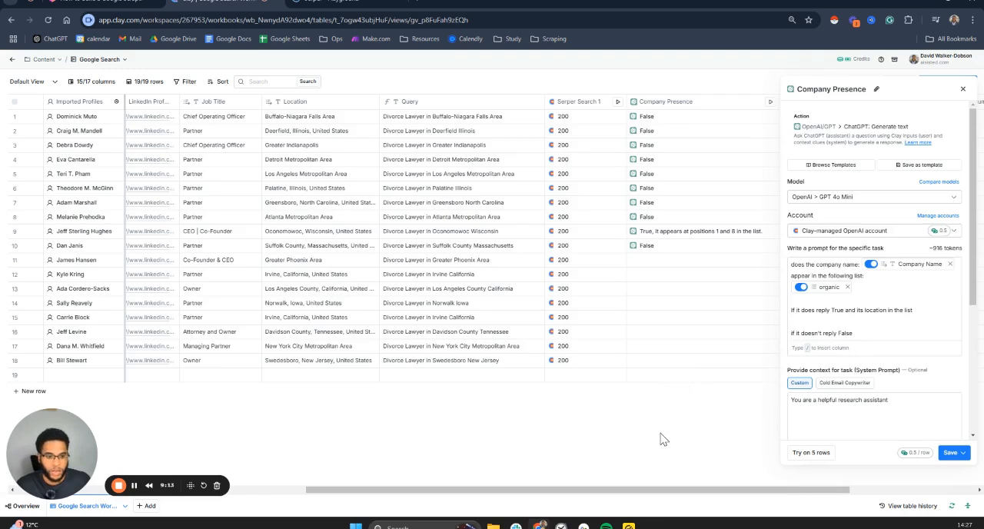
{"action": "left_click", "coordinate": [702, 245]}
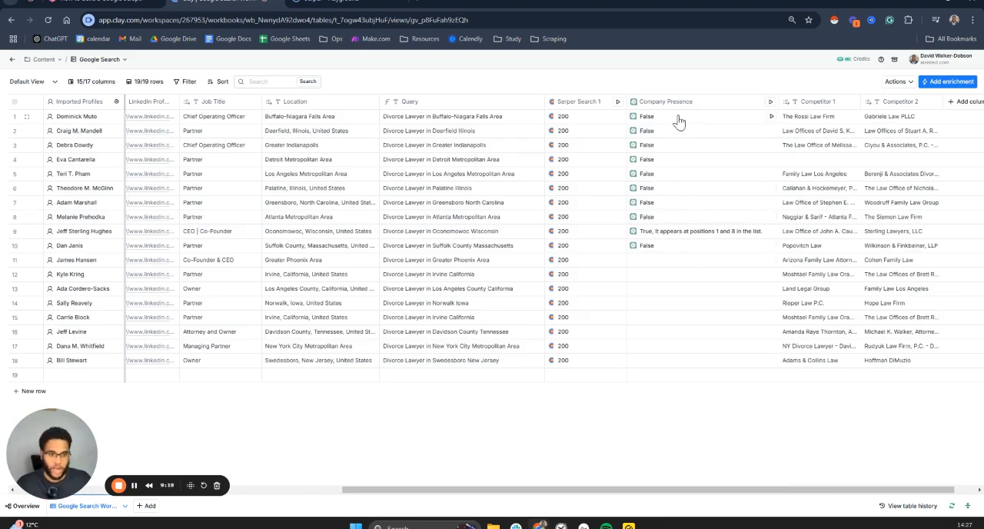
Step: Examine the Competitor 1 and Competitor 2 values, selecting the first row's Competitor 2 cell
{"action": "left_click_drag", "start_coordinate": [524, 490], "coordinate": [547, 492]}
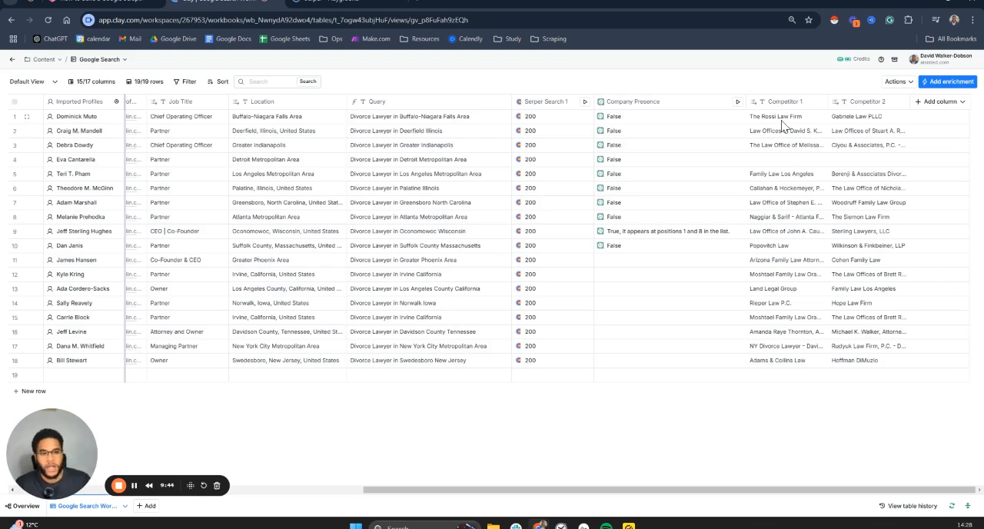
{"action": "left_click", "coordinate": [856, 120]}
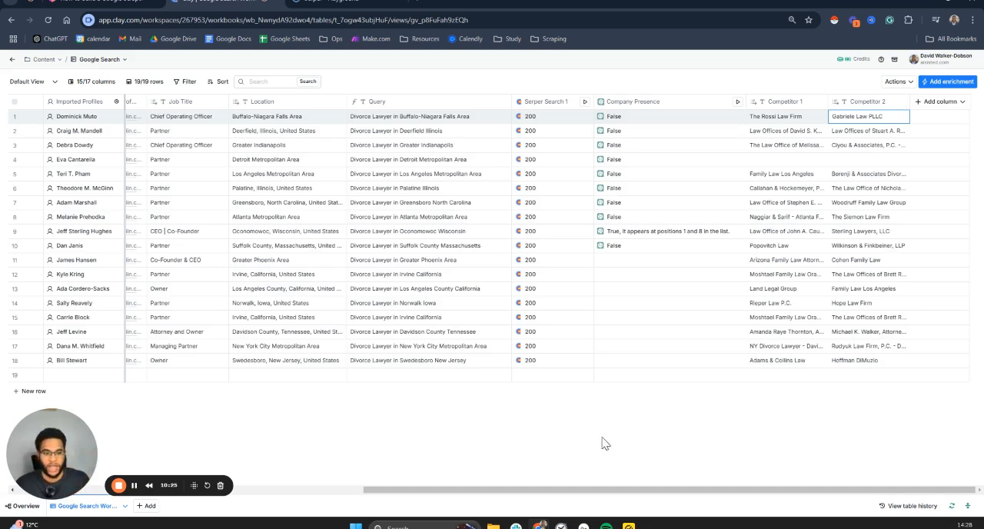
{"action": "left_click_drag", "start_coordinate": [556, 493], "coordinate": [557, 493]}
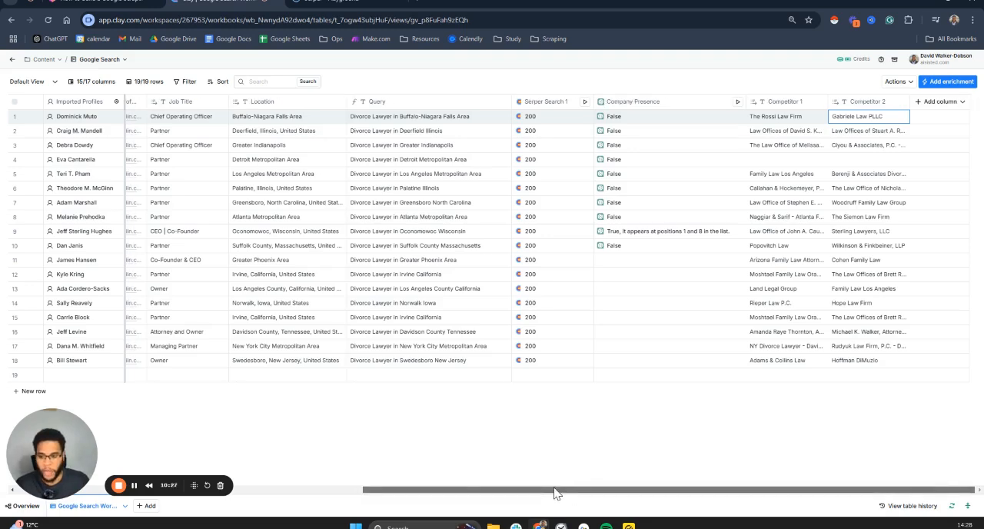
Step: Open row 1's Serper Search 1 cell details and examine entries 1, 3 and 5 of the Organic list
{"action": "left_click", "coordinate": [550, 121]}
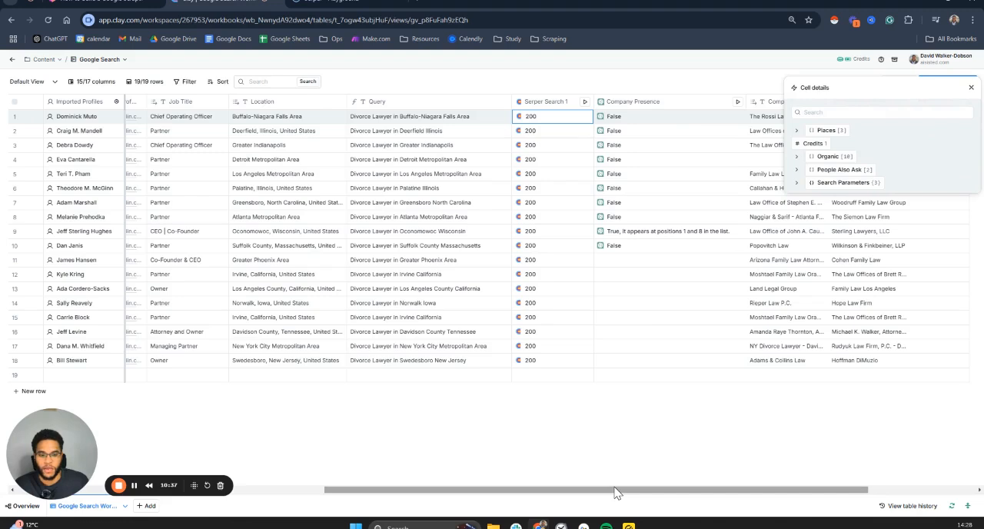
{"action": "left_click_drag", "start_coordinate": [615, 492], "coordinate": [477, 494]}
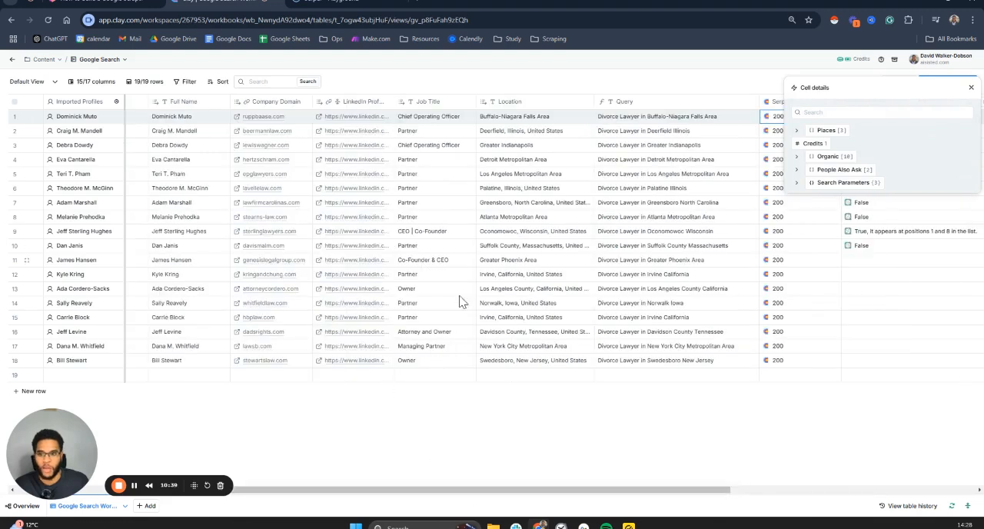
{"action": "left_click", "coordinate": [663, 124]}
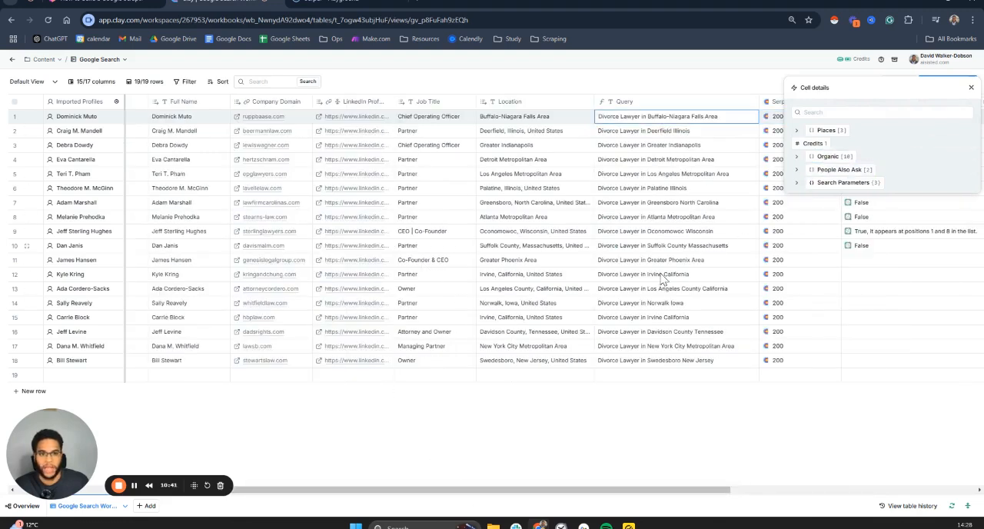
{"action": "left_click", "coordinate": [796, 157]}
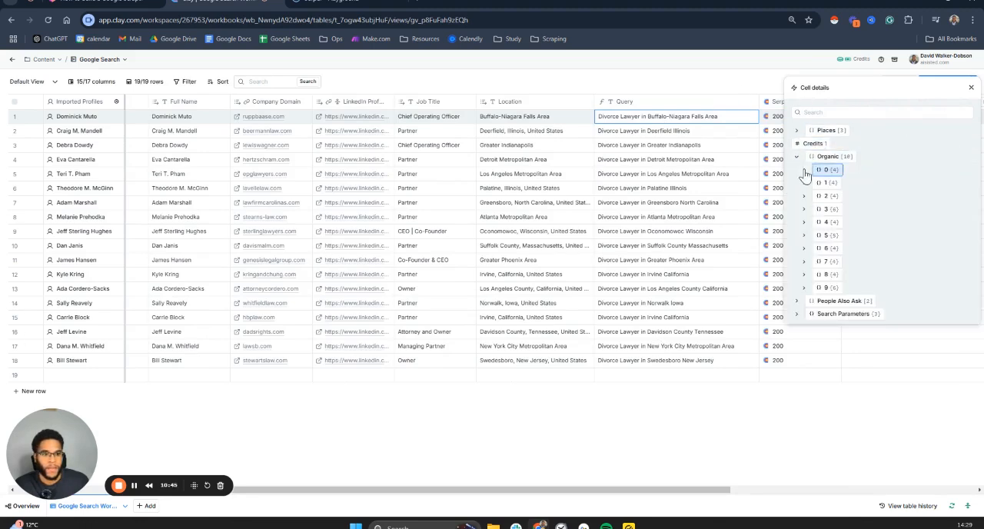
{"action": "left_click", "coordinate": [804, 183]}
{"action": "left_click", "coordinate": [884, 205]}
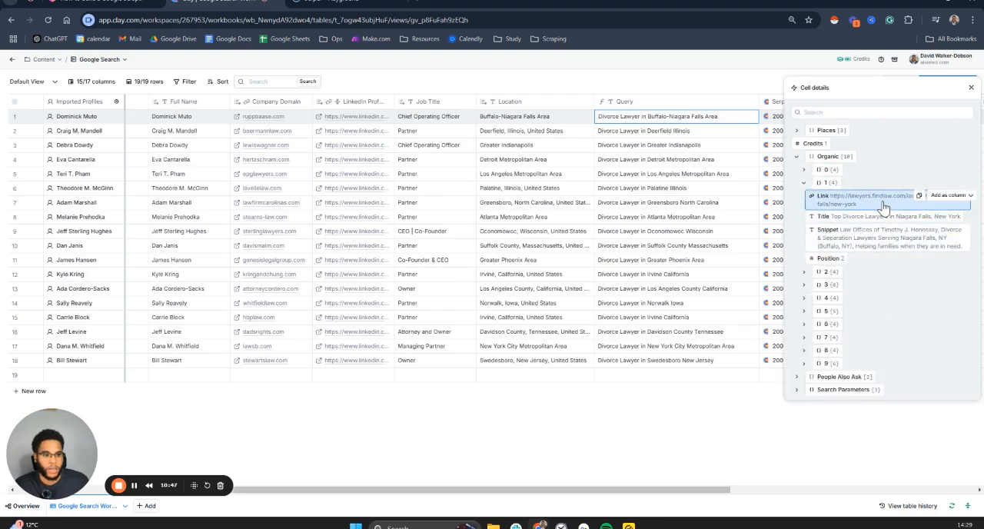
{"action": "left_click", "coordinate": [804, 285]}
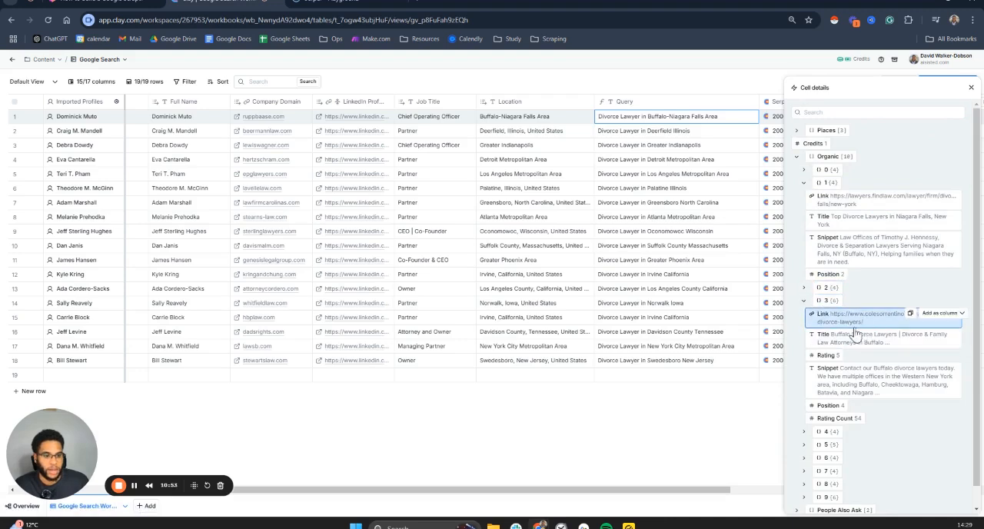
{"action": "scroll", "coordinate": [856, 338], "scroll_direction": "down", "scroll_amount": 1}
{"action": "left_click", "coordinate": [805, 424]}
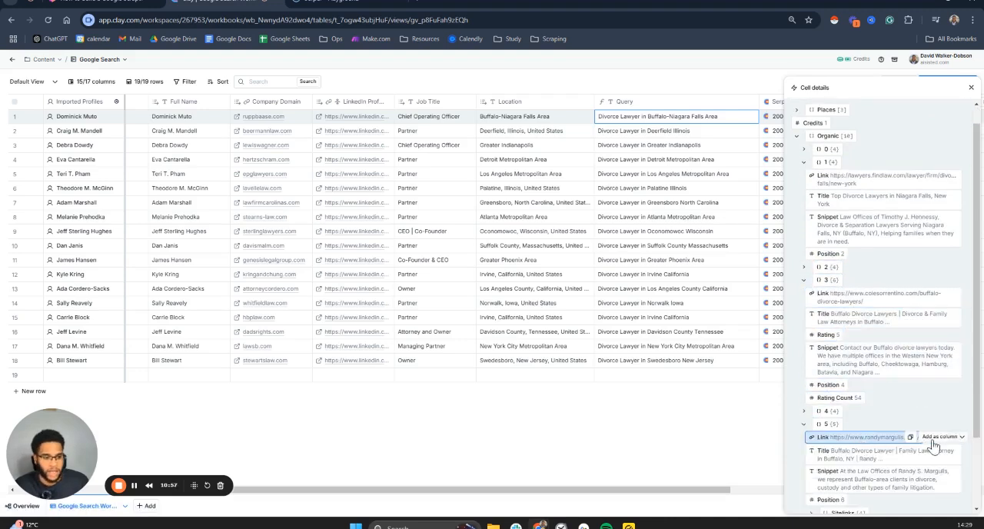
Step: Add the link from Organic entry 5 as a new column named Organic Linkl
{"action": "left_click", "coordinate": [933, 439]}
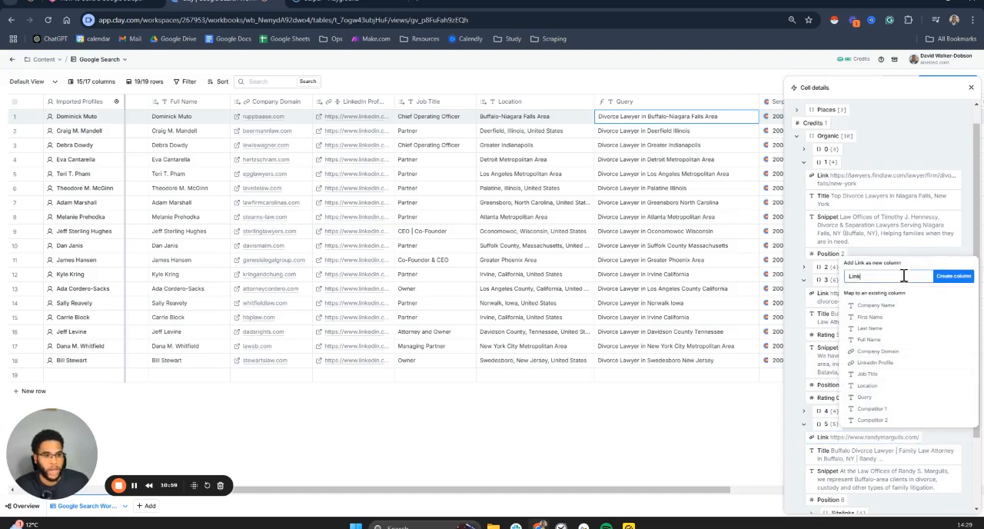
{"action": "key", "text": "ctrl+a"}
{"action": "type", "text": "Orga"}
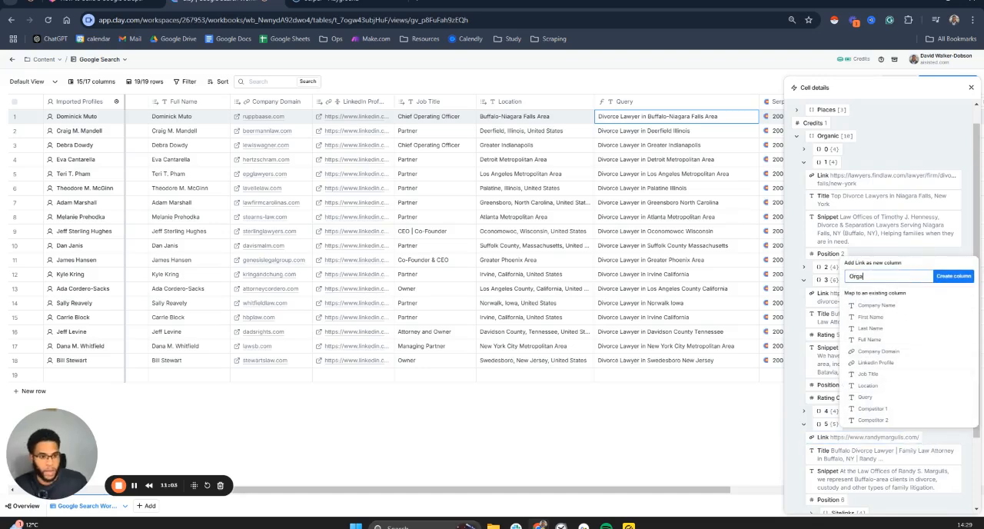
{"action": "type", "text": "nic L"}
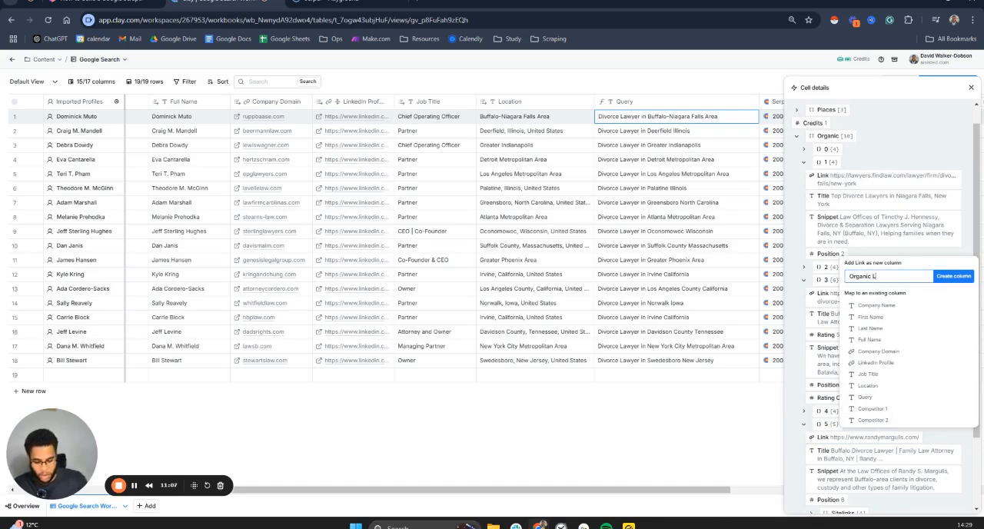
{"action": "type", "text": "ink"}
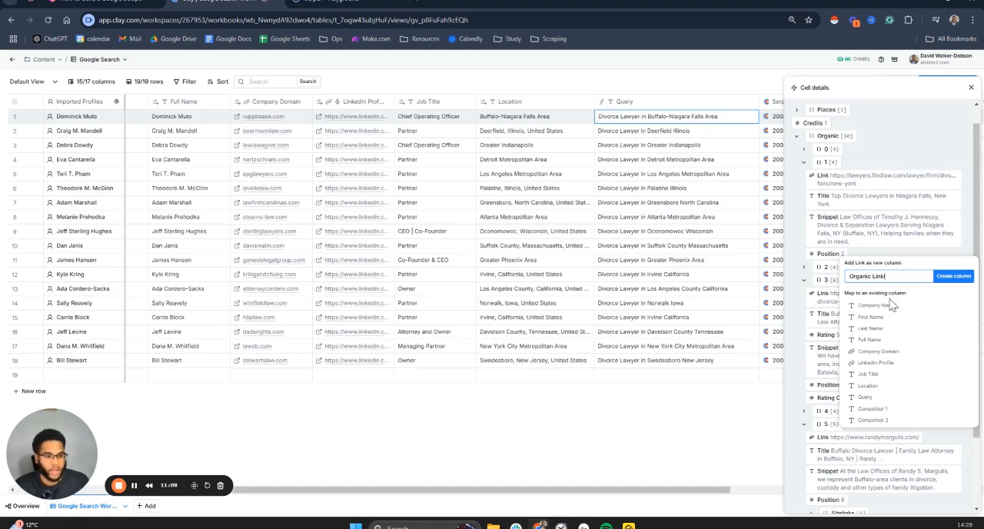
{"action": "left_click", "coordinate": [937, 281]}
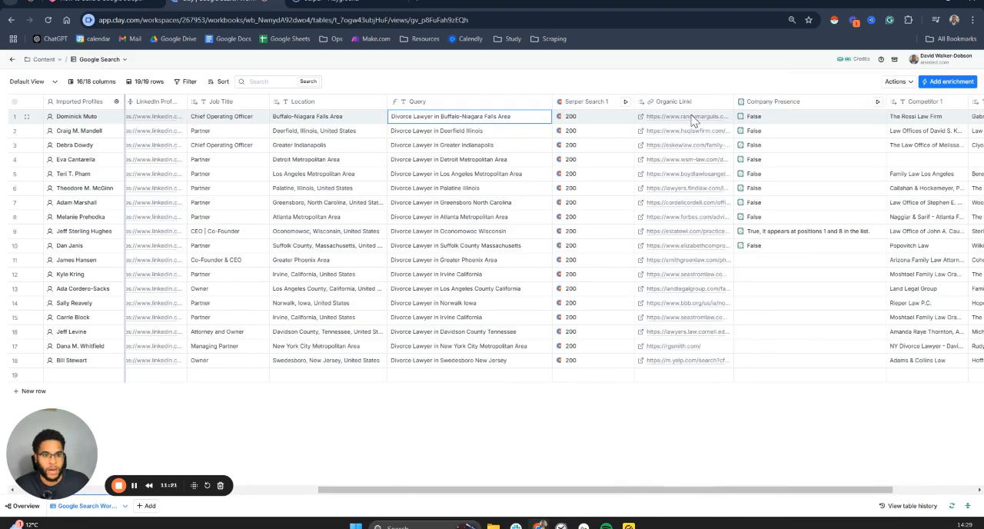
Step: Move the Organic Linkl column to the end of the table, after Competitor 2
{"action": "left_click_drag", "start_coordinate": [706, 105], "coordinate": [913, 116]}
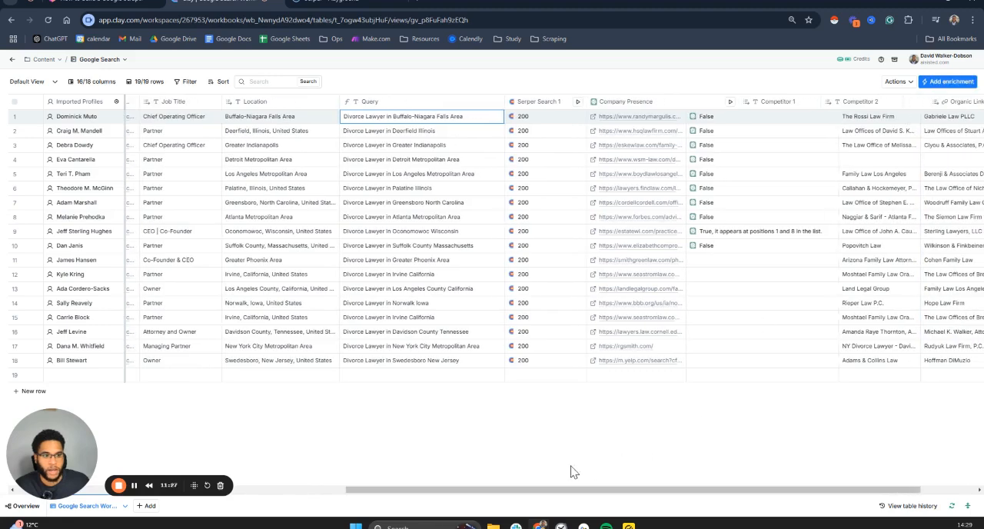
{"action": "left_click_drag", "start_coordinate": [571, 492], "coordinate": [766, 494]}
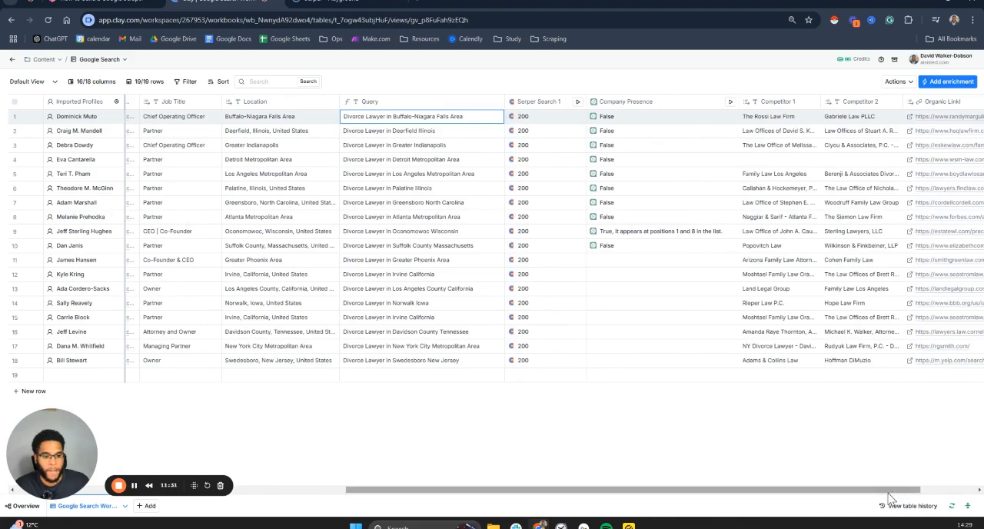
{"action": "left_click_drag", "start_coordinate": [887, 492], "coordinate": [952, 493]}
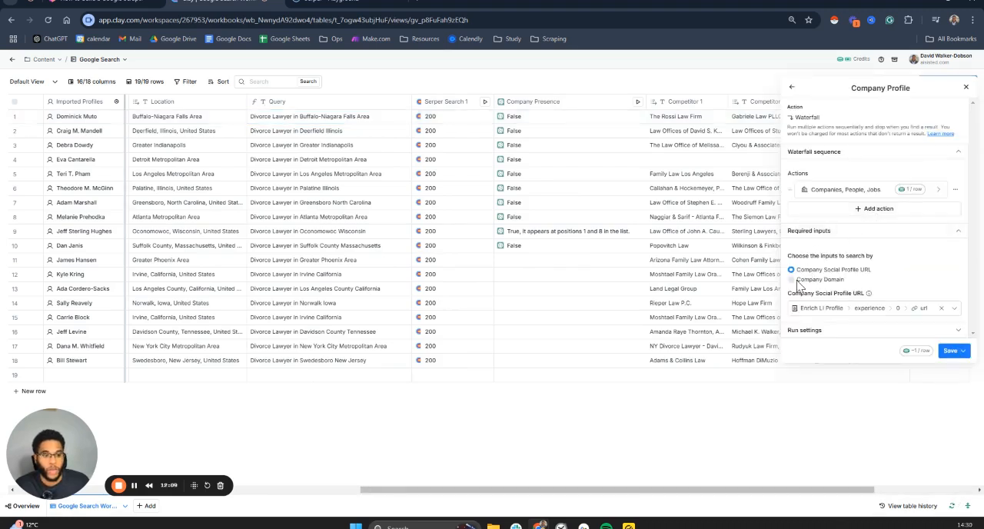
Step: Set the Company Profile waterfall's Company Domain input to Organic Linkl, then save and run it on 10 rows
{"action": "left_click", "coordinate": [793, 281]}
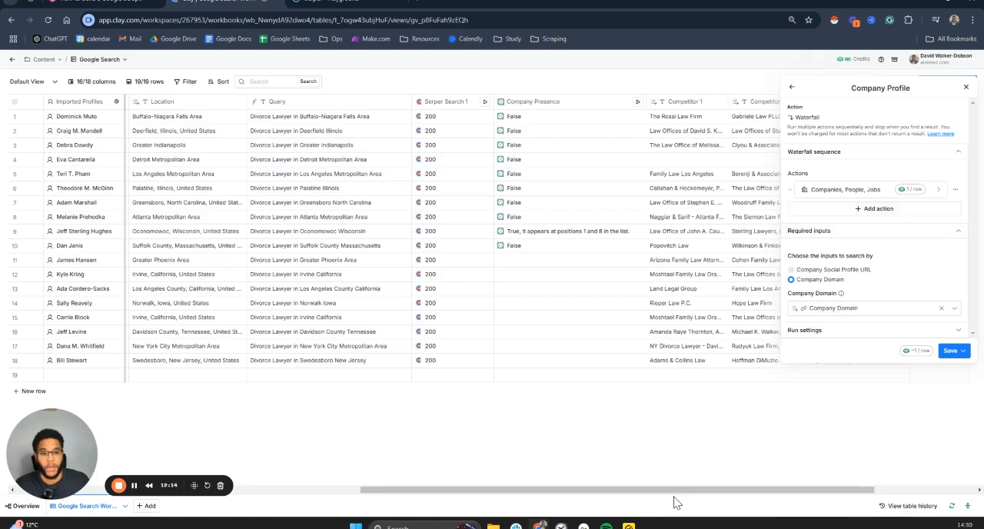
{"action": "left_click_drag", "start_coordinate": [698, 493], "coordinate": [782, 485]}
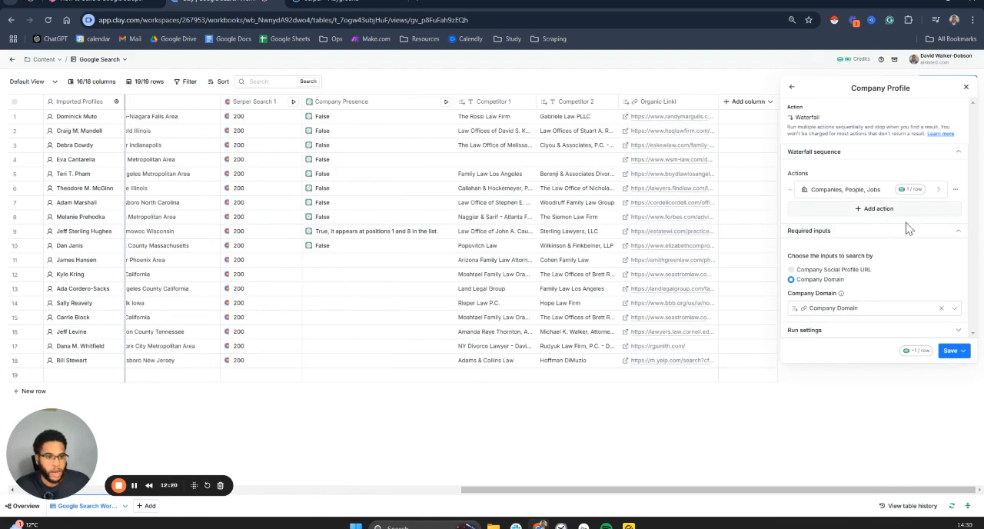
{"action": "left_click", "coordinate": [854, 311]}
{"action": "scroll", "coordinate": [861, 415], "scroll_direction": "down", "scroll_amount": 3}
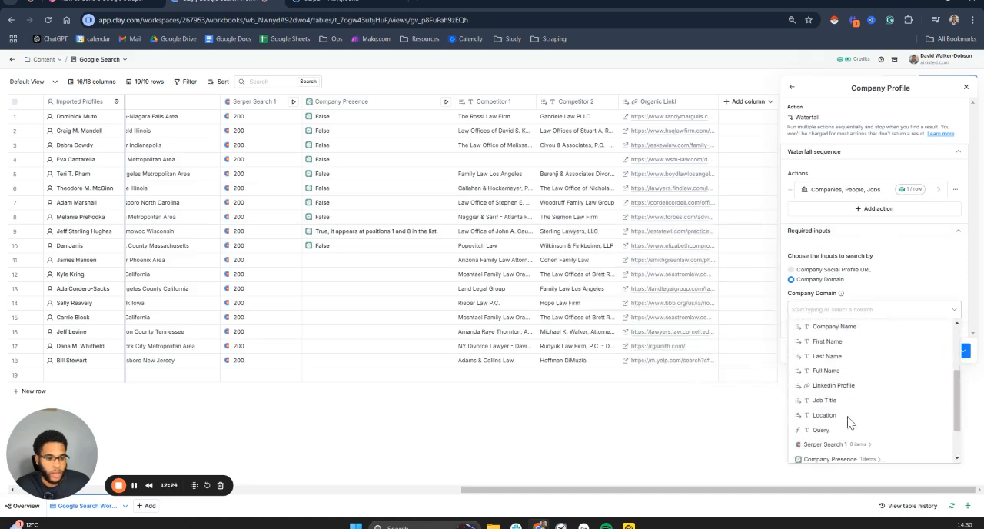
{"action": "scroll", "coordinate": [857, 421], "scroll_direction": "down", "scroll_amount": 2}
{"action": "left_click", "coordinate": [854, 456]}
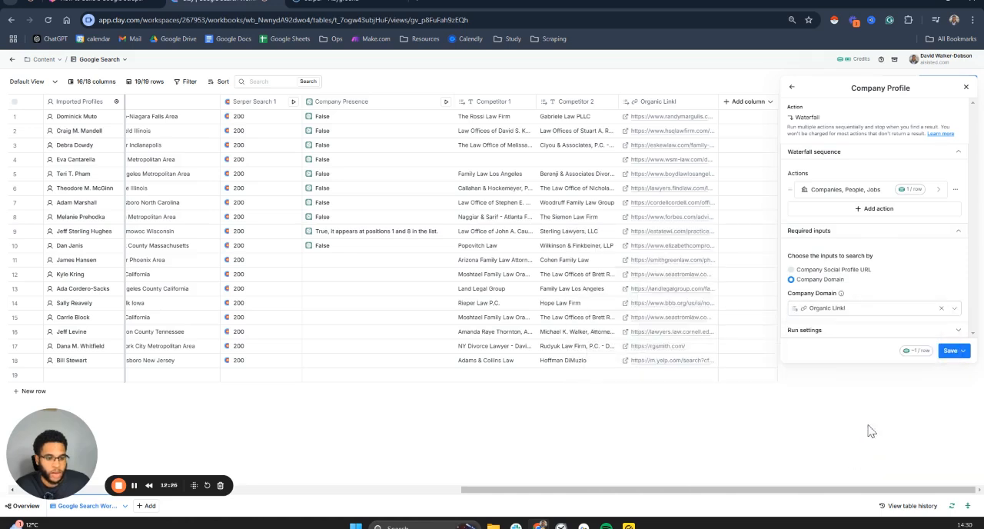
{"action": "left_click", "coordinate": [950, 351]}
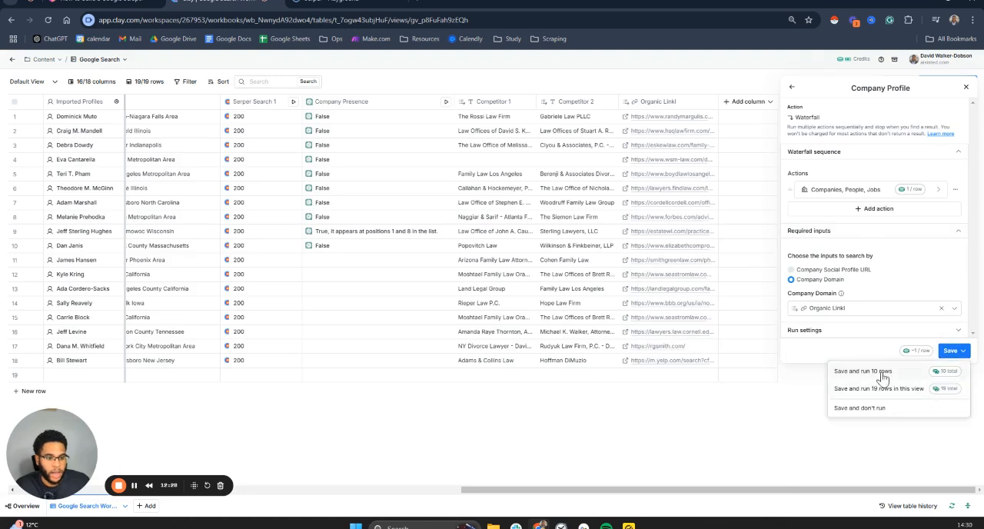
{"action": "left_click", "coordinate": [883, 376]}
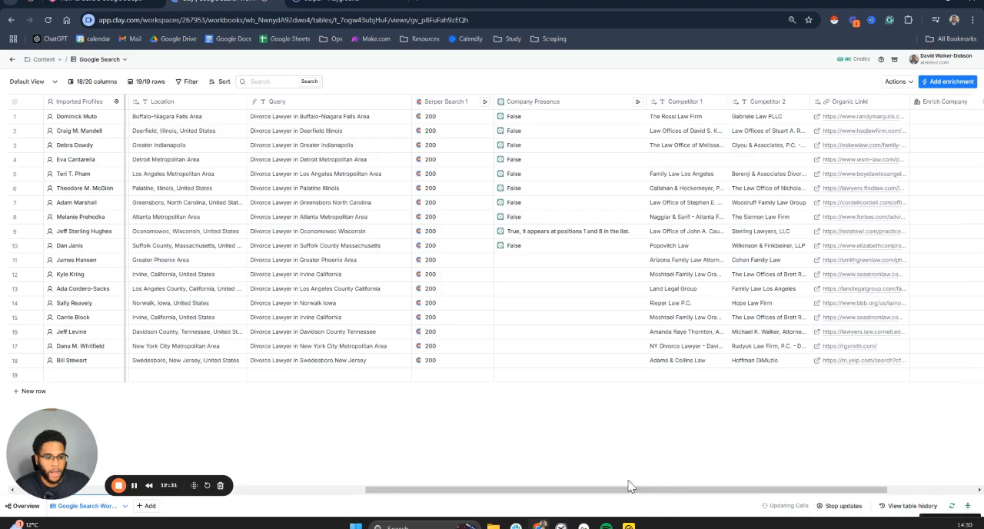
Step: Widen the Enrich Company column slightly so more of the company names can be read
{"action": "left_click_drag", "start_coordinate": [619, 492], "coordinate": [770, 492]}
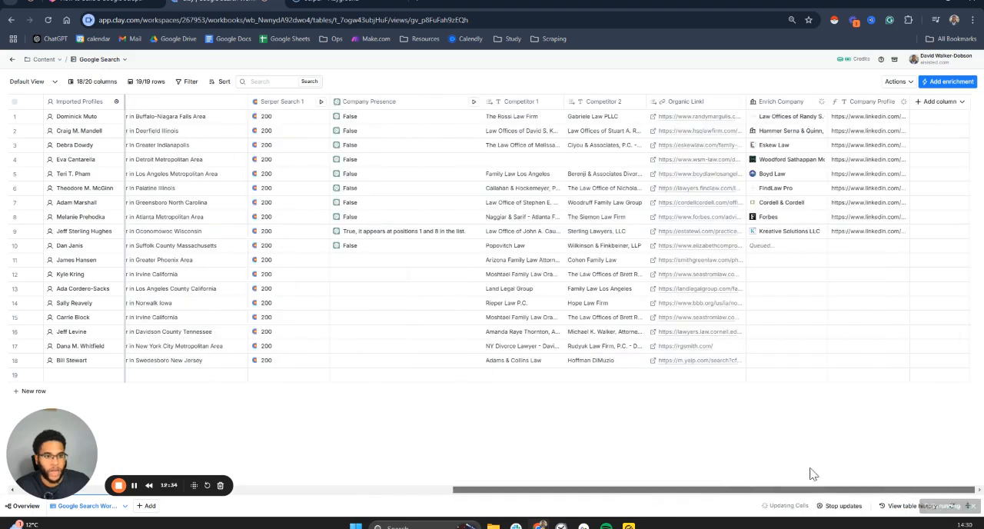
{"action": "left_click_drag", "start_coordinate": [827, 101], "coordinate": [846, 101]}
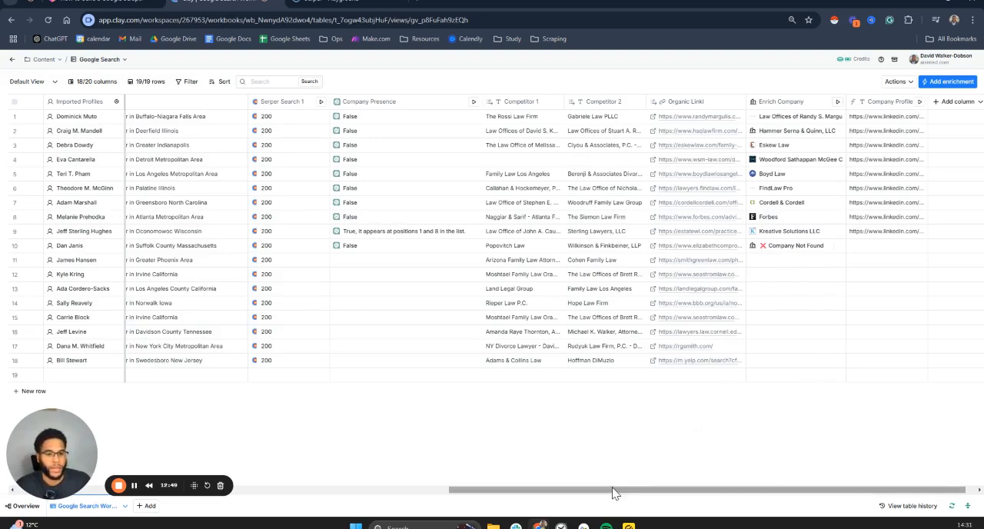
Step: Review the available column types for a new column and close the list without adding one
{"action": "left_click_drag", "start_coordinate": [643, 490], "coordinate": [727, 466]}
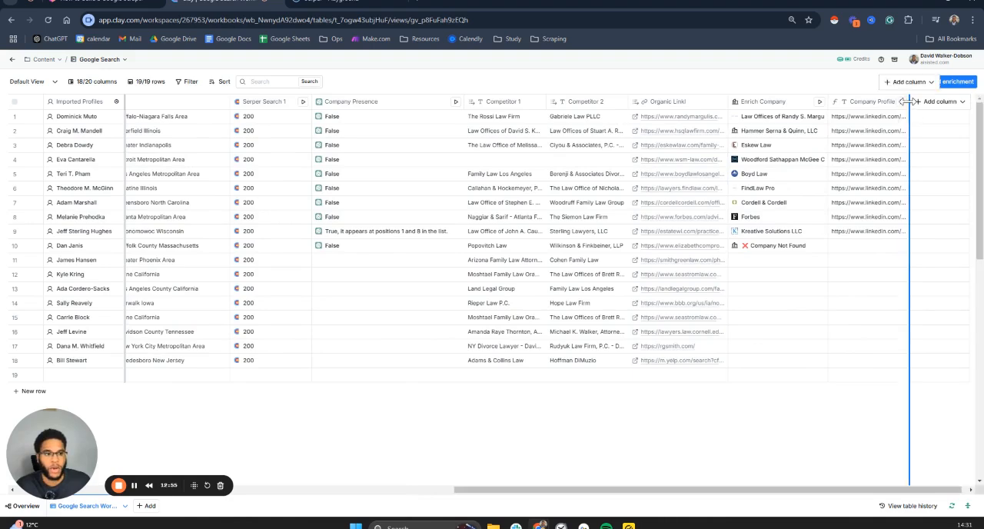
{"action": "left_click", "coordinate": [939, 103]}
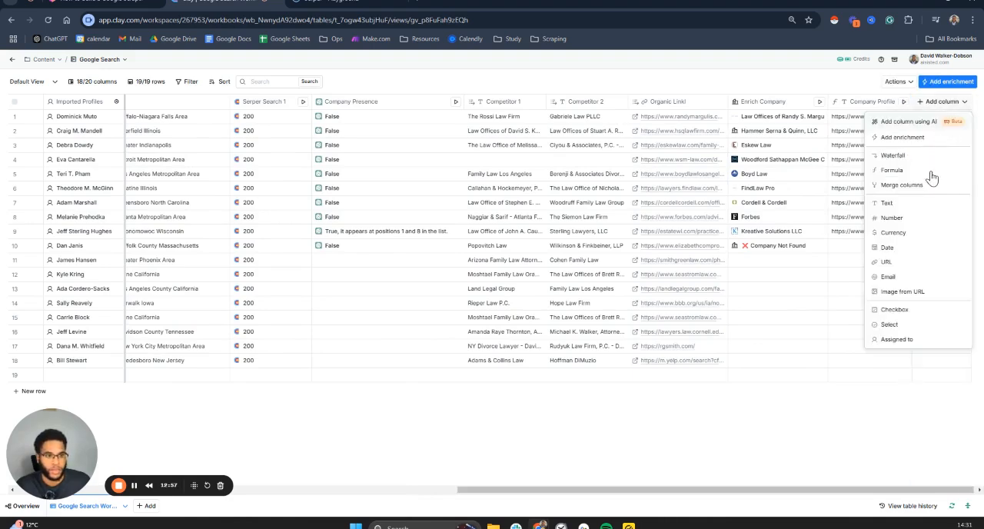
{"action": "left_click", "coordinate": [726, 440]}
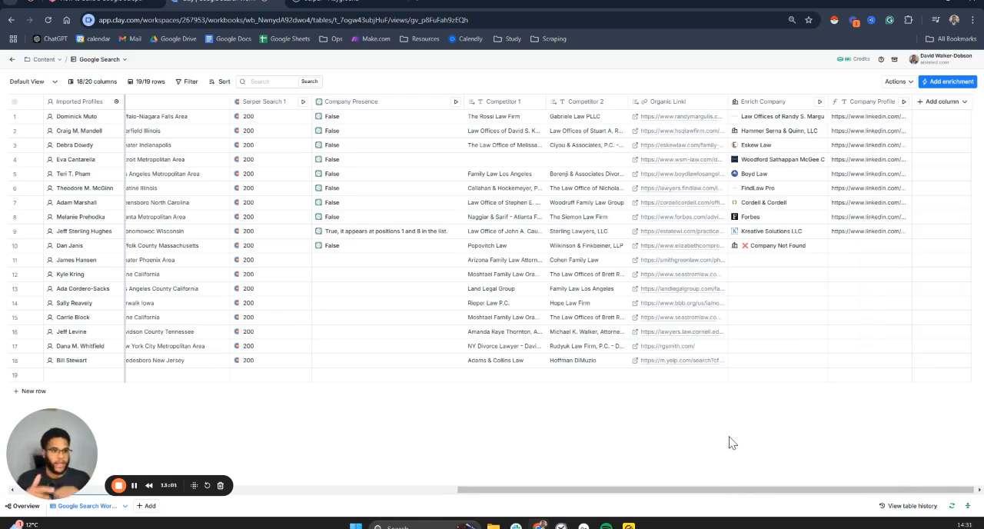